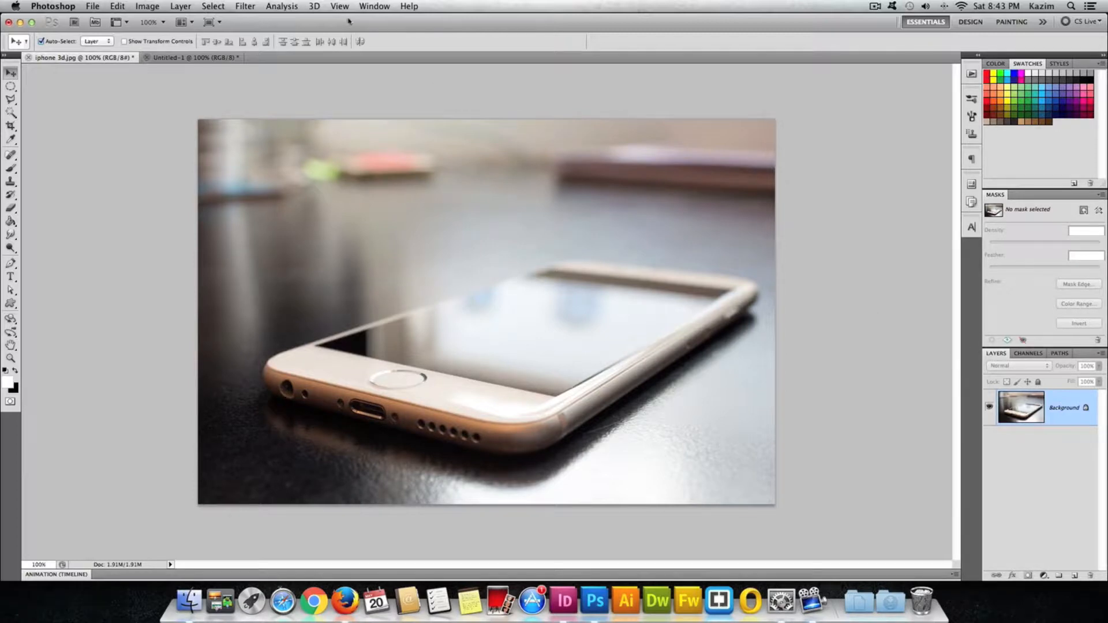
Add a new empty layer above the background of the phone photo.
click(372, 7)
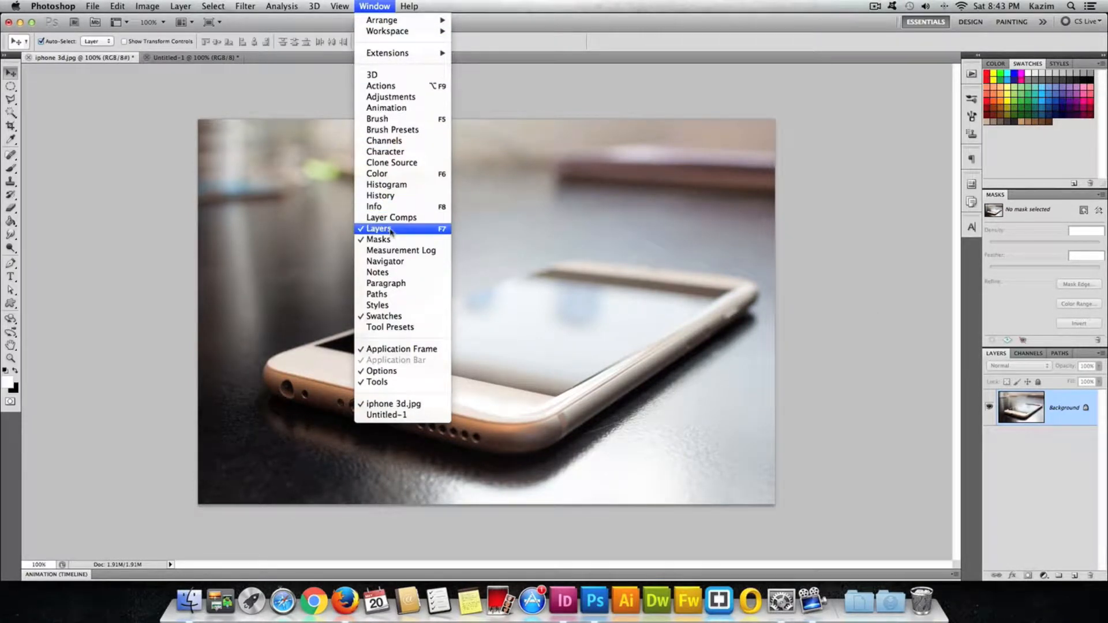
click(995, 358)
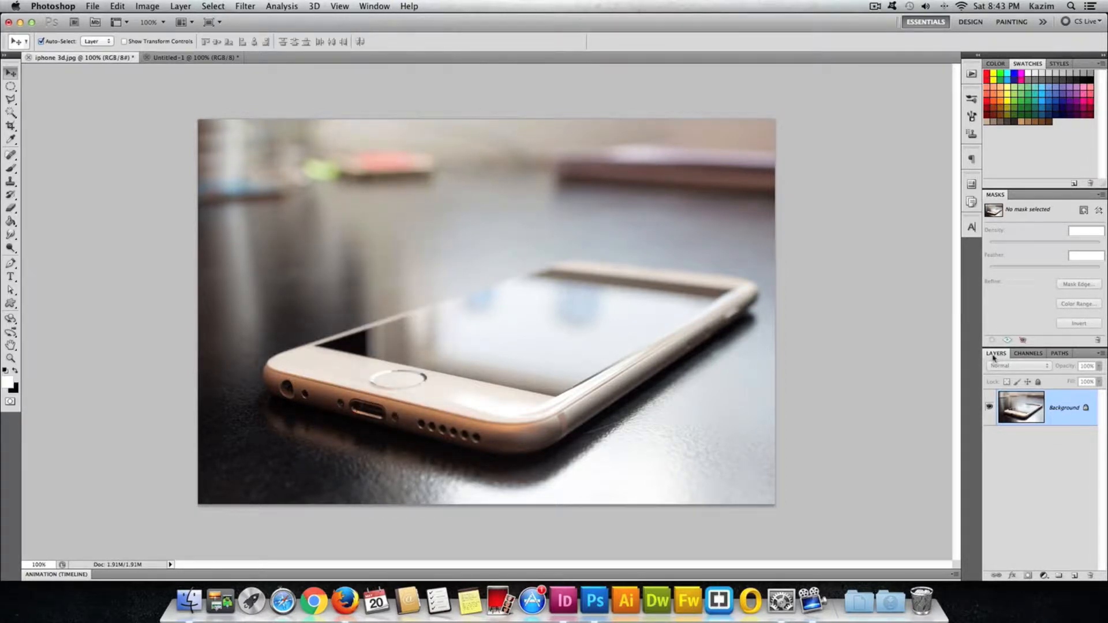
click(1072, 577)
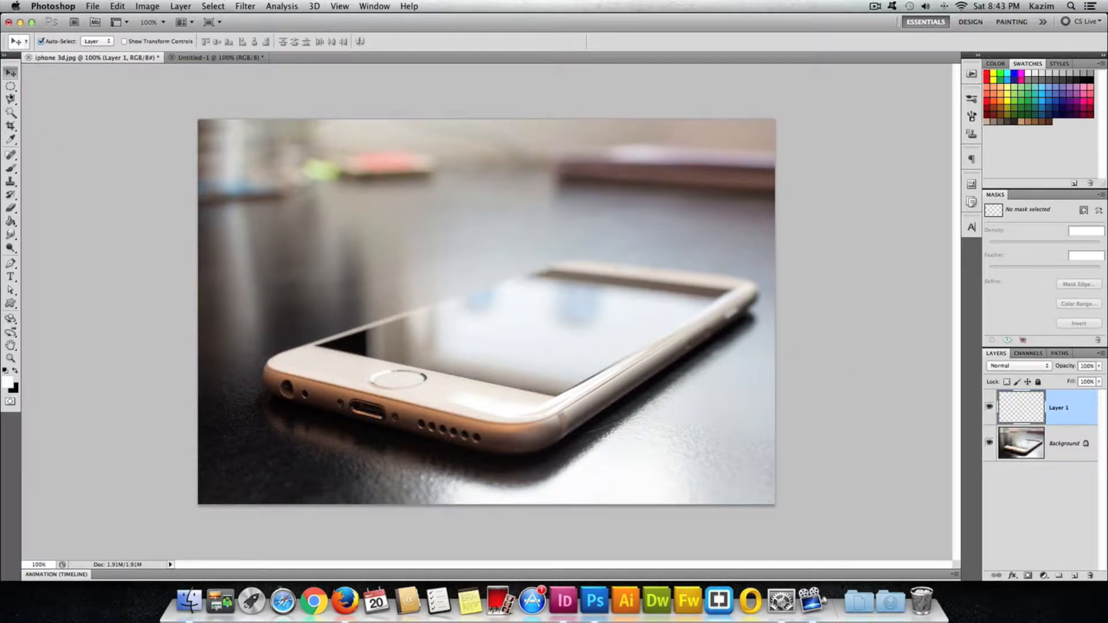
Choose the Polygonal Lasso tool and set its feather to 0 px.
click(10, 101)
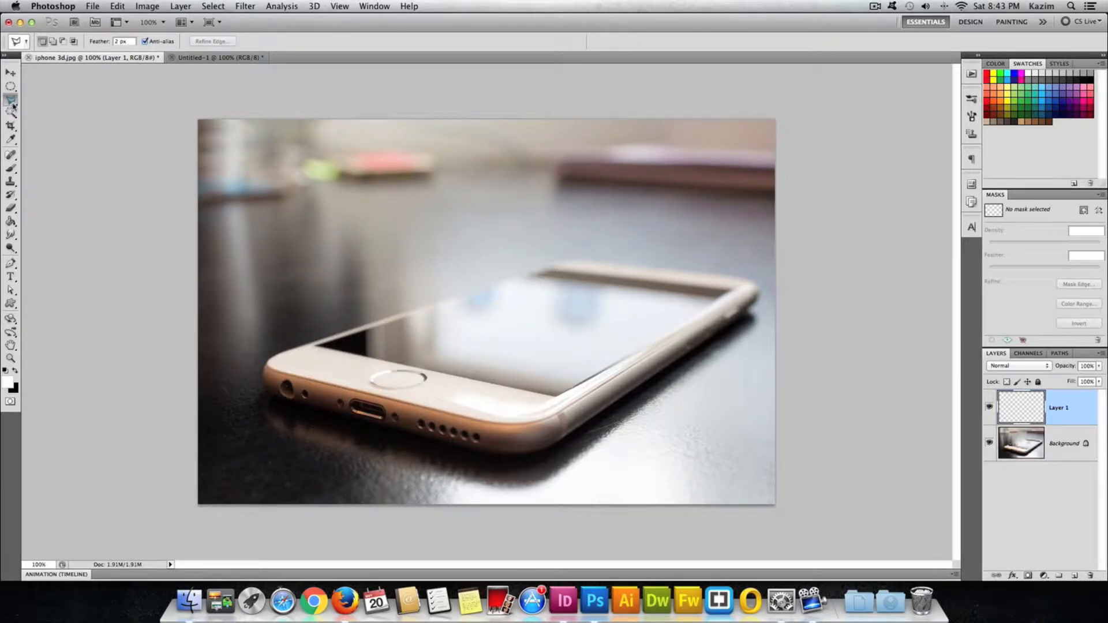
click(13, 106)
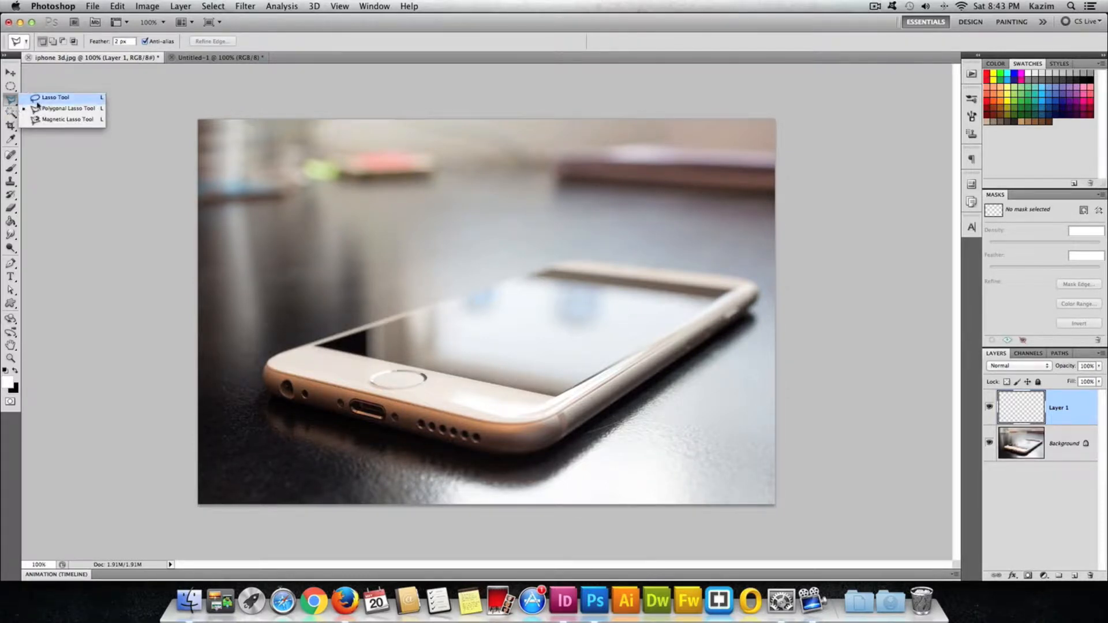
click(70, 114)
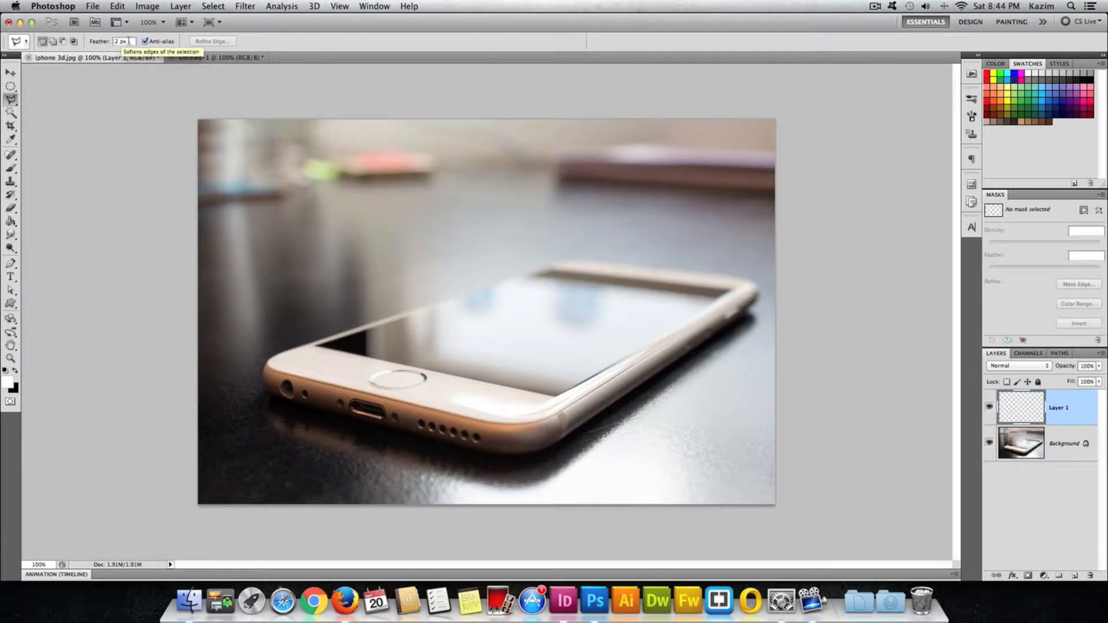
click(124, 41)
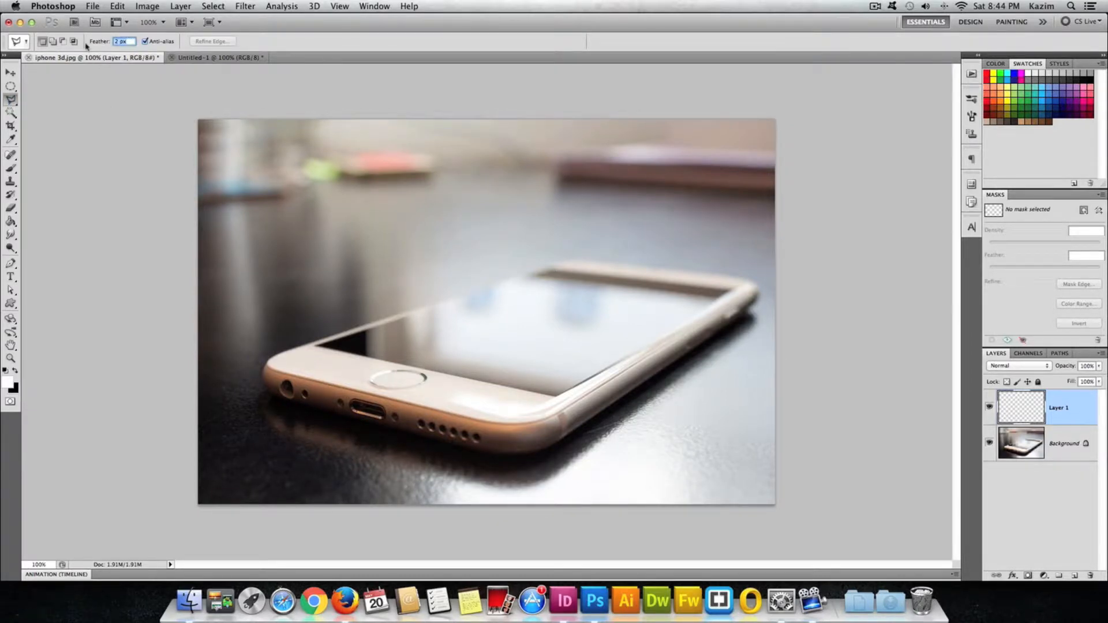
text(0)
key(Return)
Select the phone's screen with a four-cornered polygonal selection following its edges.
click(317, 339)
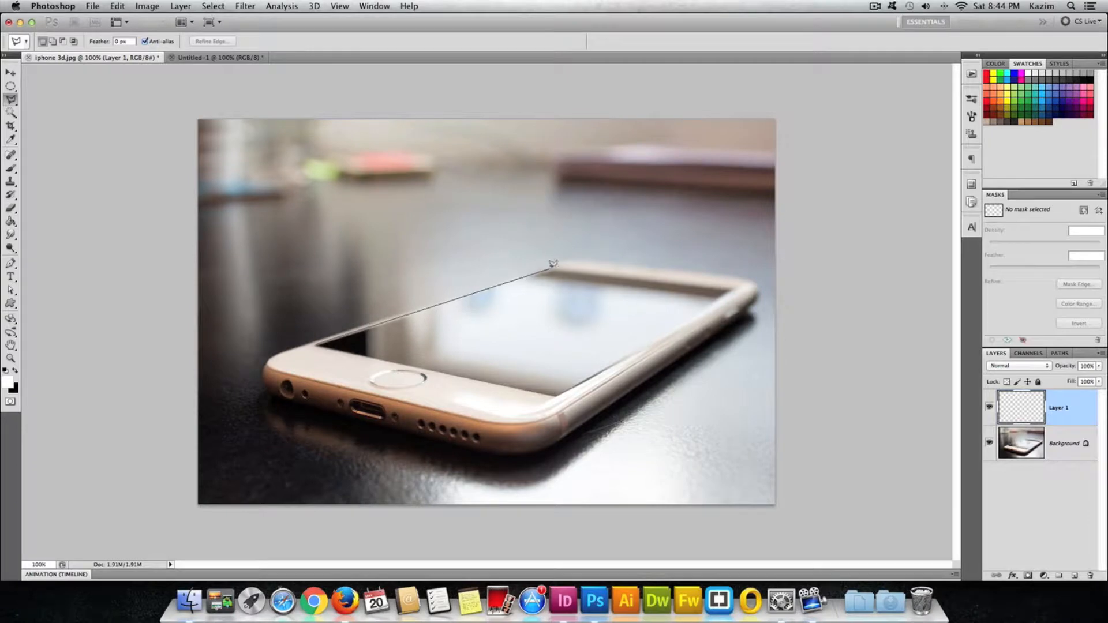
click(549, 269)
click(733, 286)
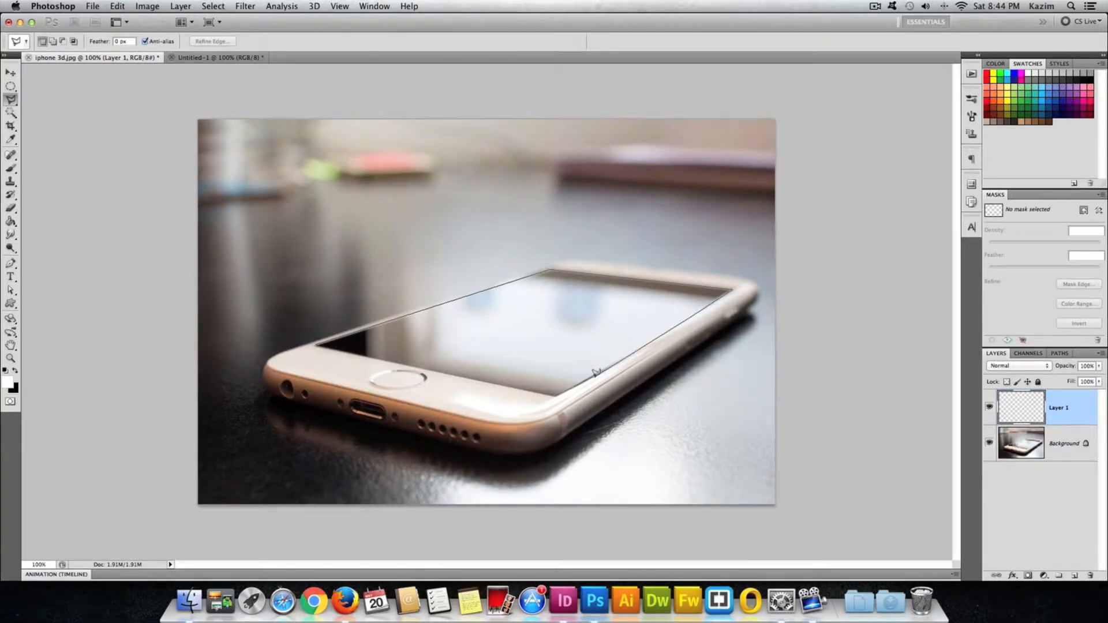
click(556, 394)
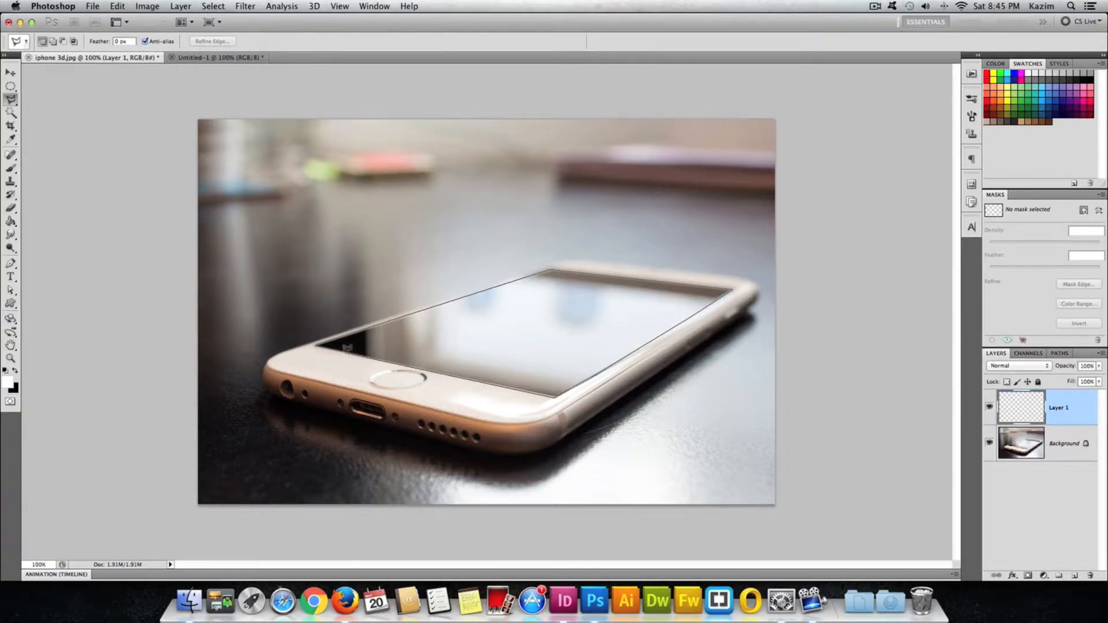
click(319, 341)
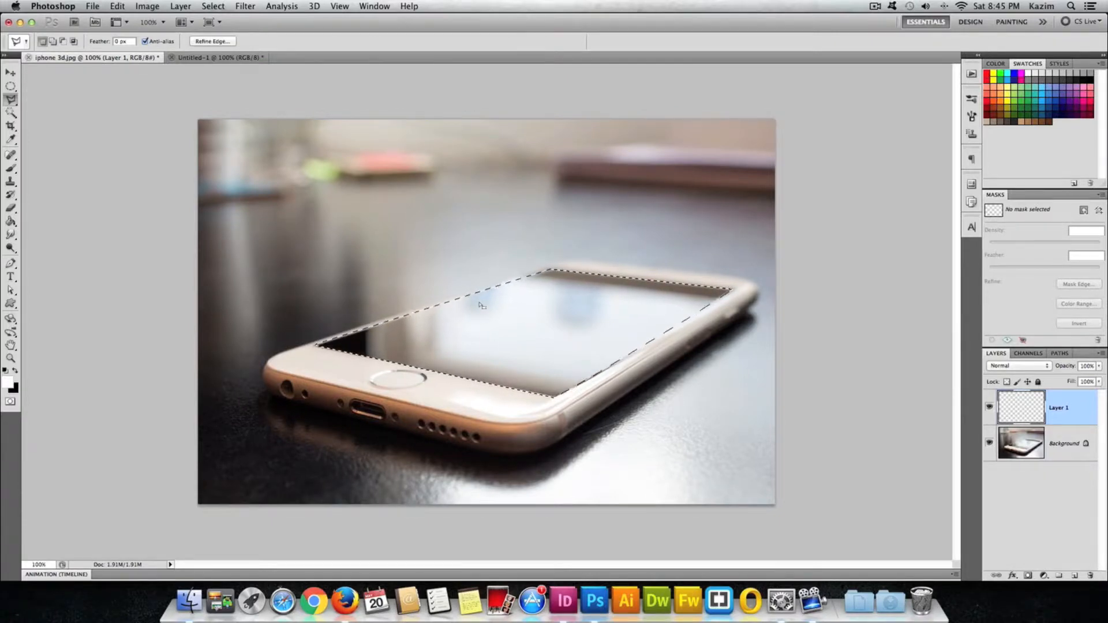
Switch to the football image, select the whole canvas and copy it.
click(210, 57)
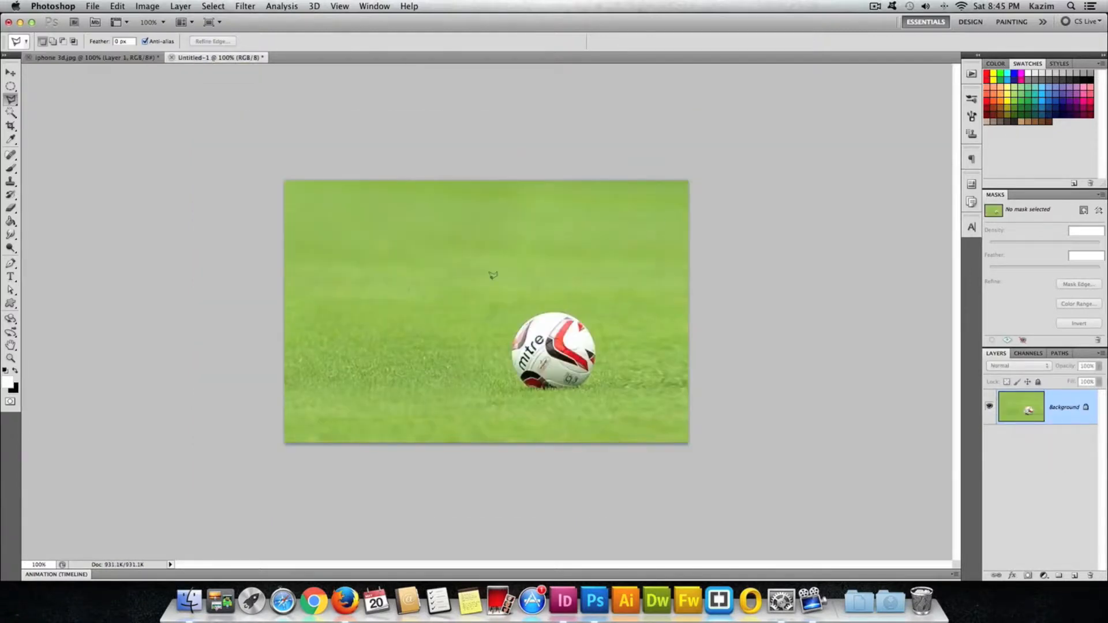
click(8, 86)
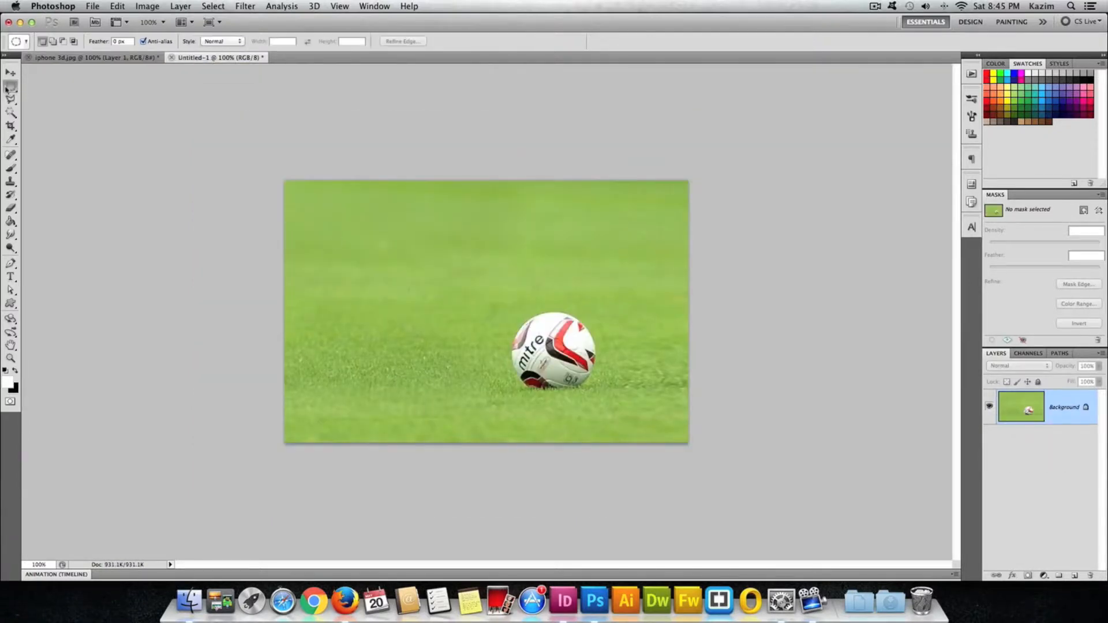
key(super+a)
click(118, 6)
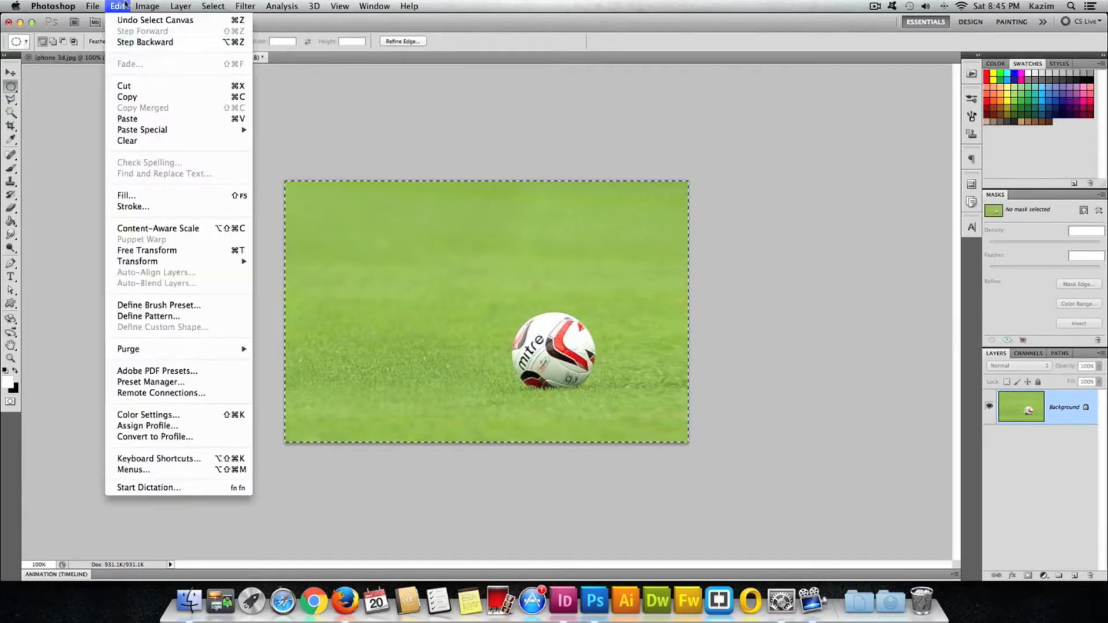
click(128, 97)
Back in the phone photo, paste the football image into the screen selection.
click(112, 58)
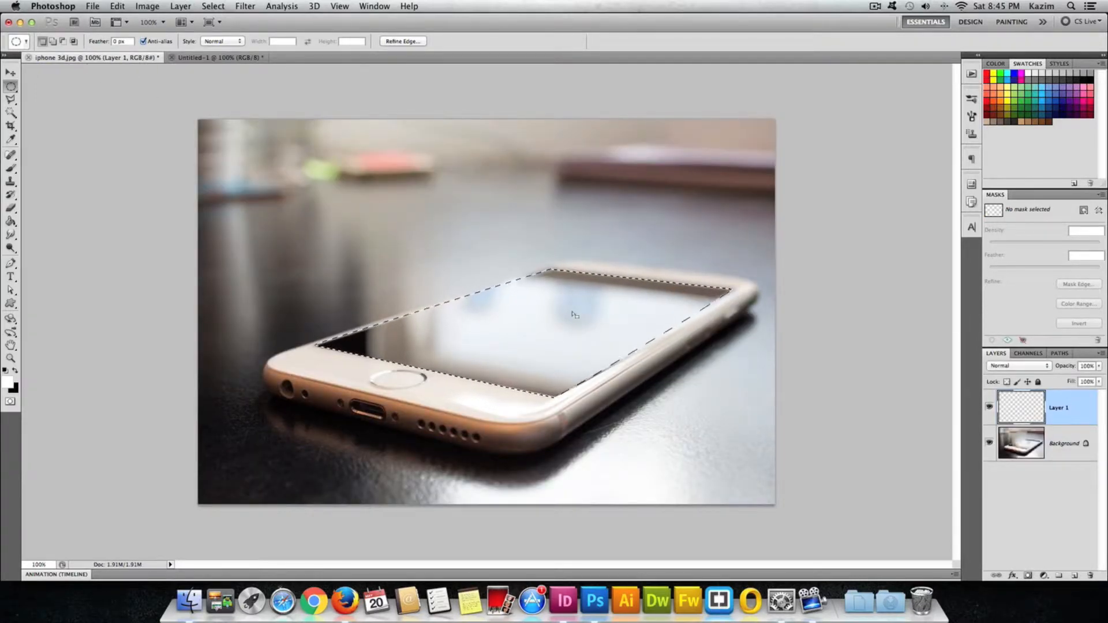
click(117, 7)
mouse_move(147, 133)
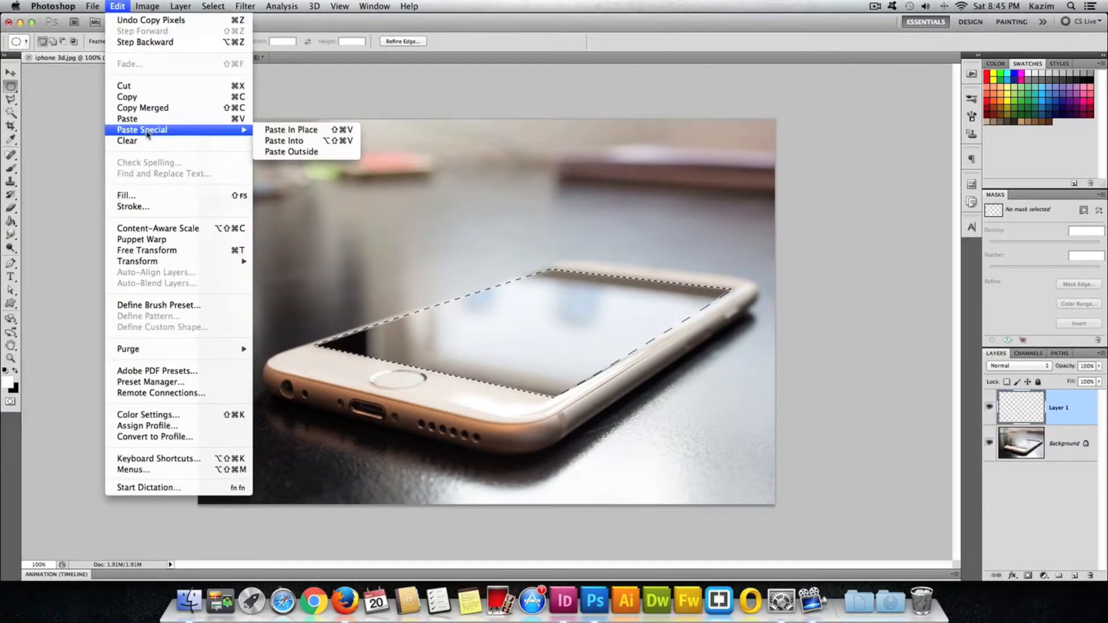
click(267, 141)
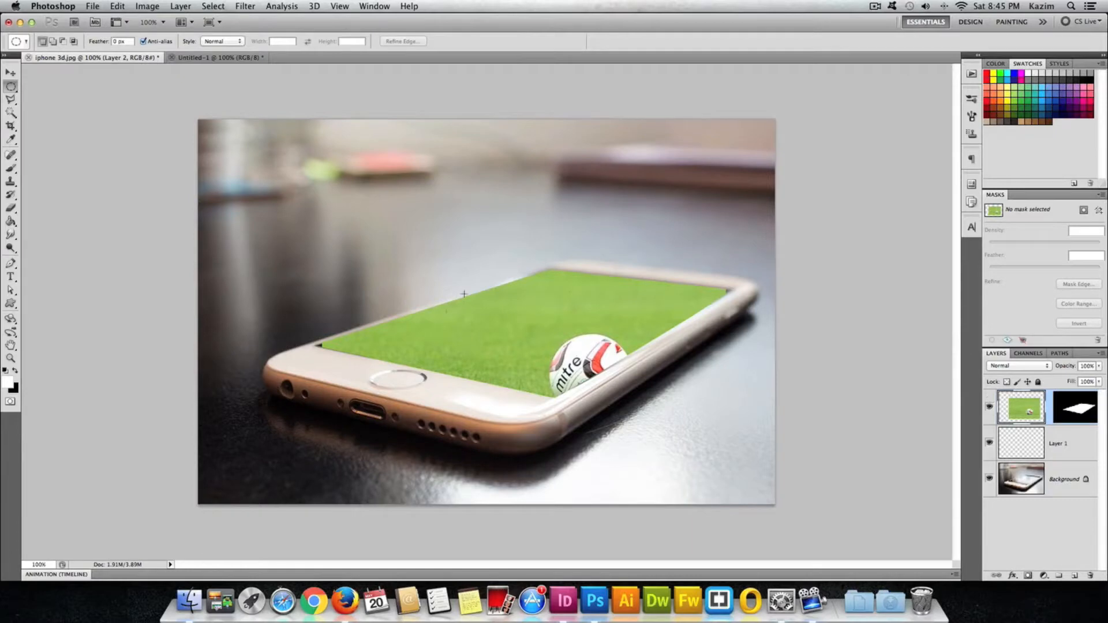
Free transform the pasted football image, scaling it to about 134% and moving the ball onto the screen.
click(11, 73)
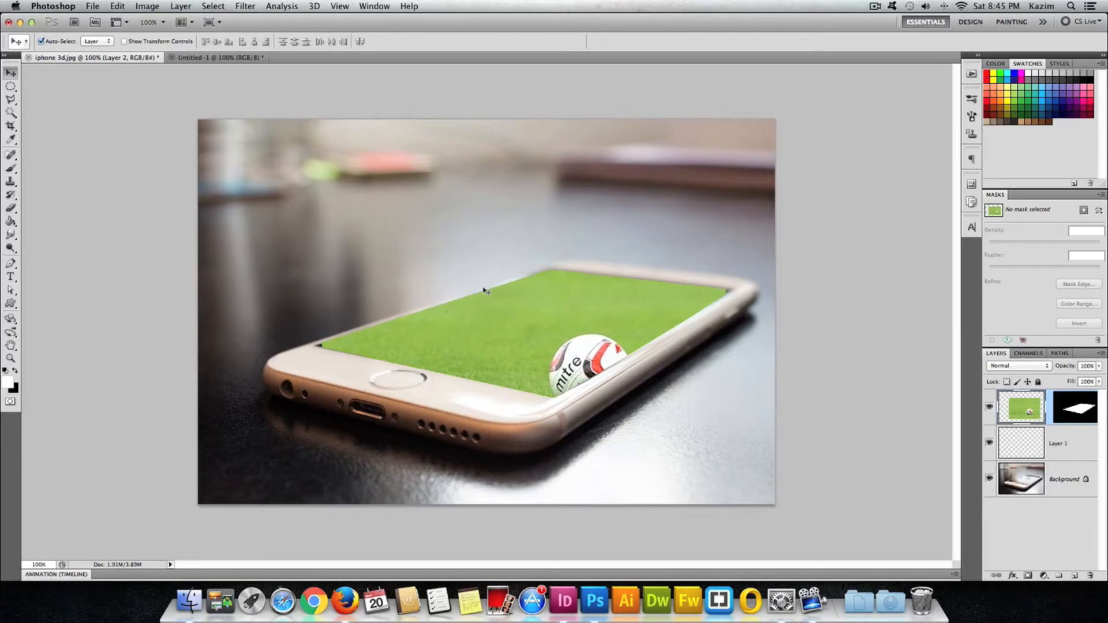
key(super+t)
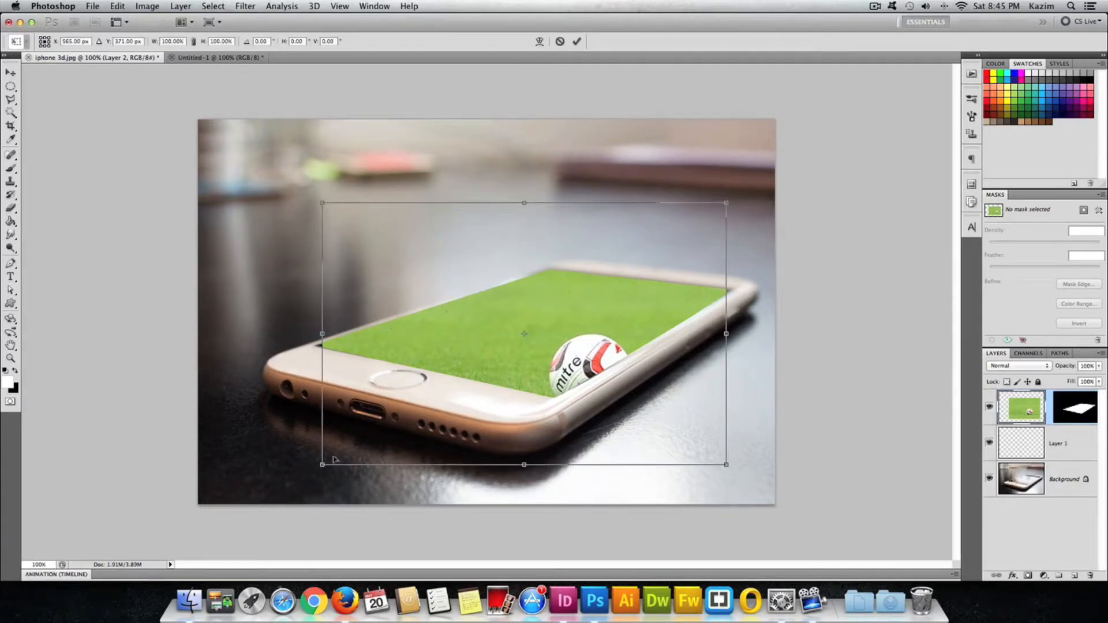
drag(322, 464, 305, 477)
drag(726, 203, 770, 173)
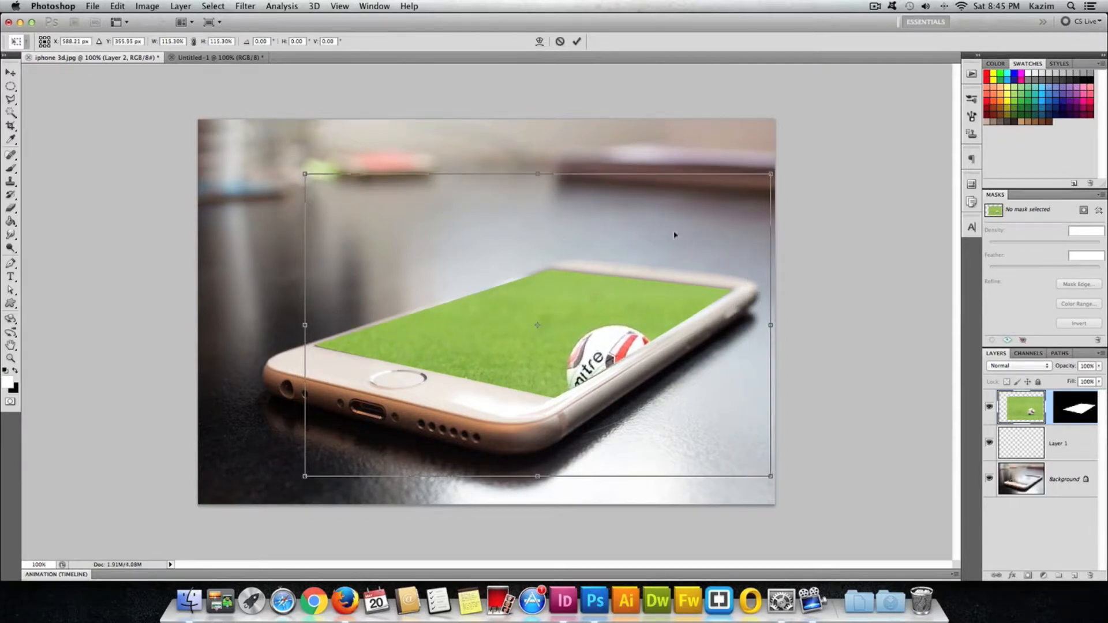
drag(624, 302, 552, 255)
drag(697, 129, 736, 102)
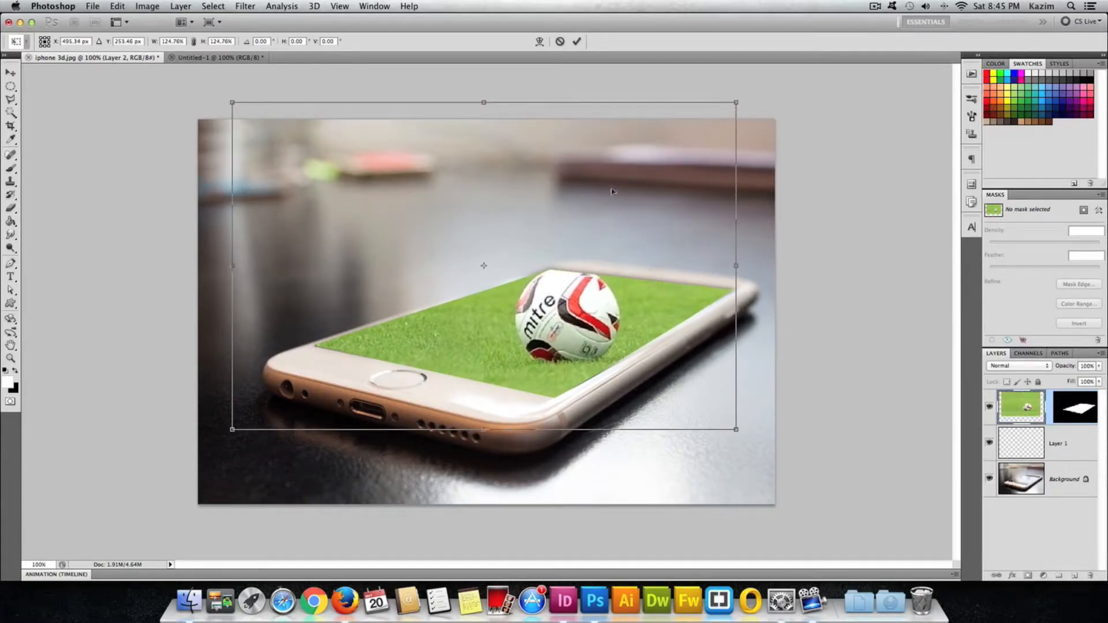
drag(568, 213, 534, 209)
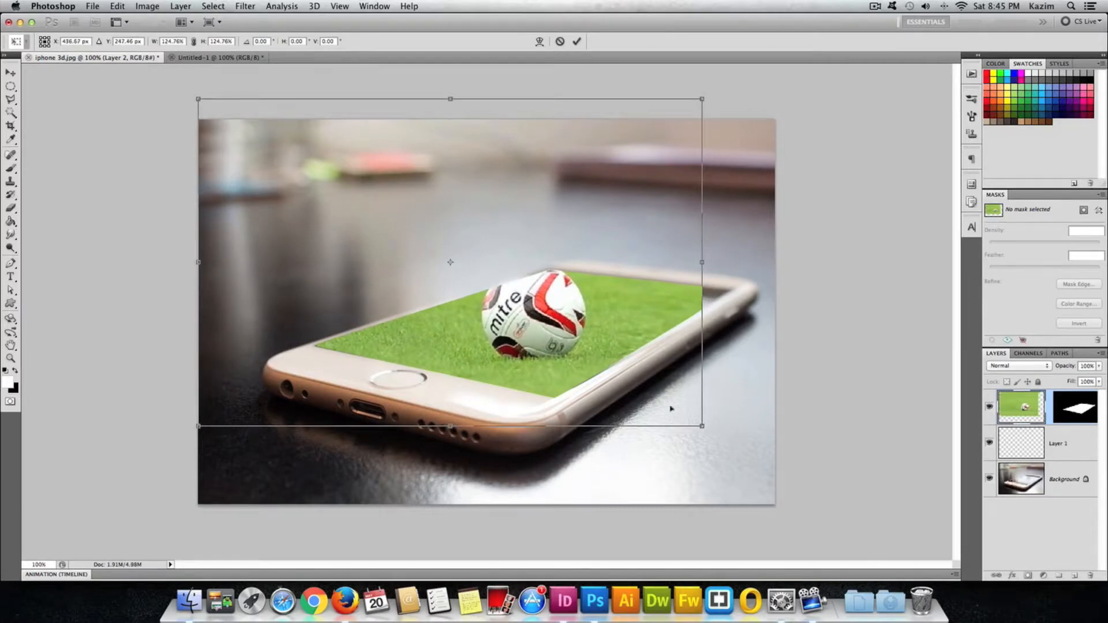
drag(700, 429, 741, 451)
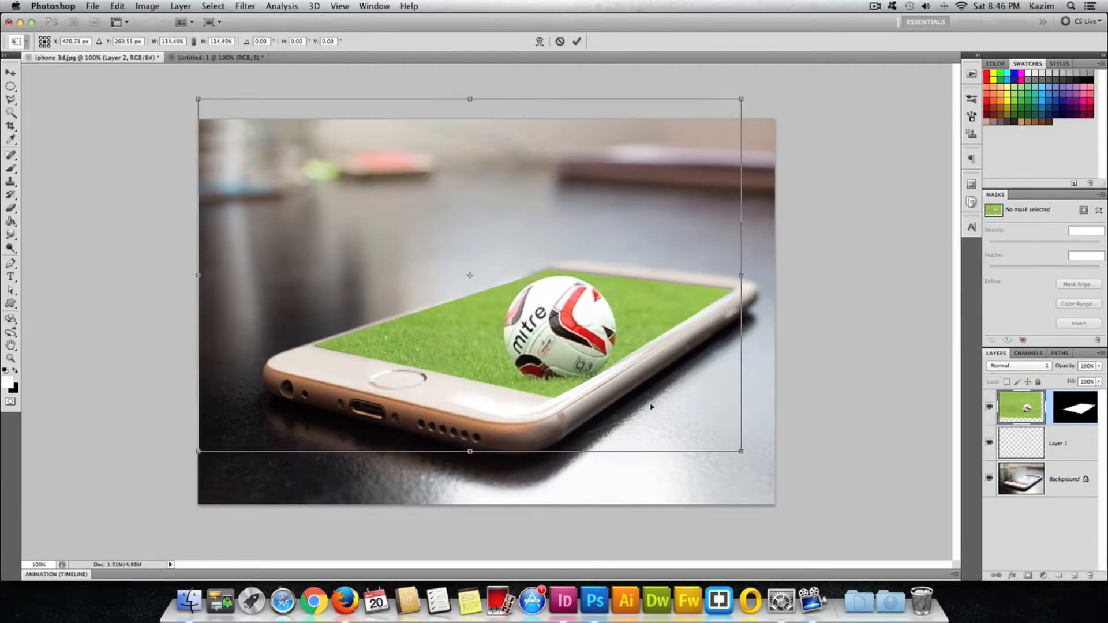
drag(621, 383, 621, 379)
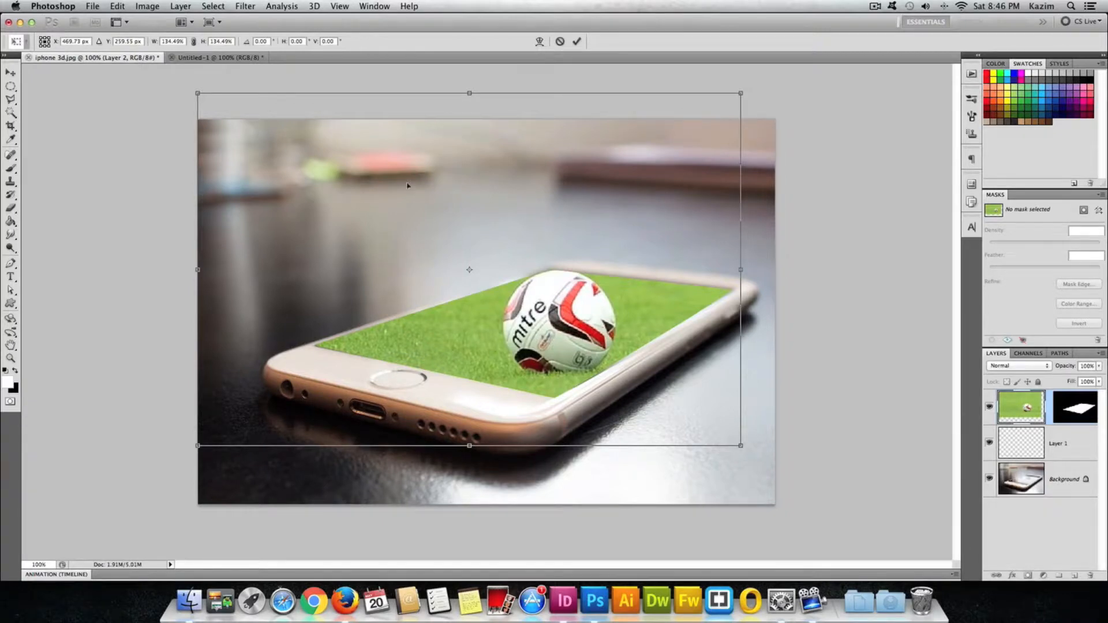
Enlarge the football image further from its corner, nudge it into place, and apply the transform.
click(117, 5)
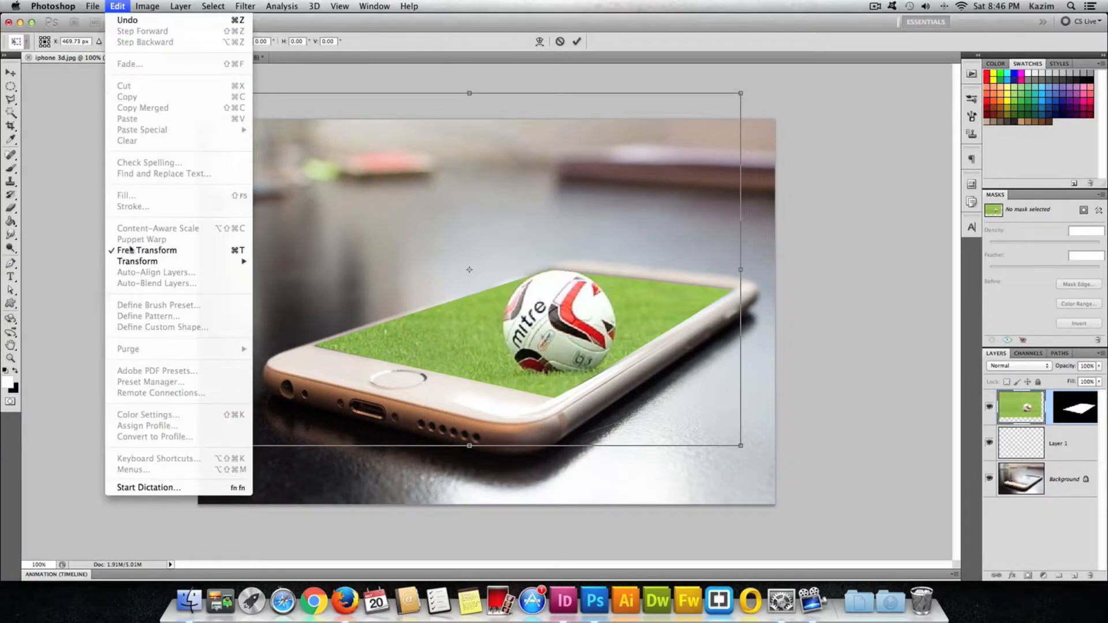
click(653, 159)
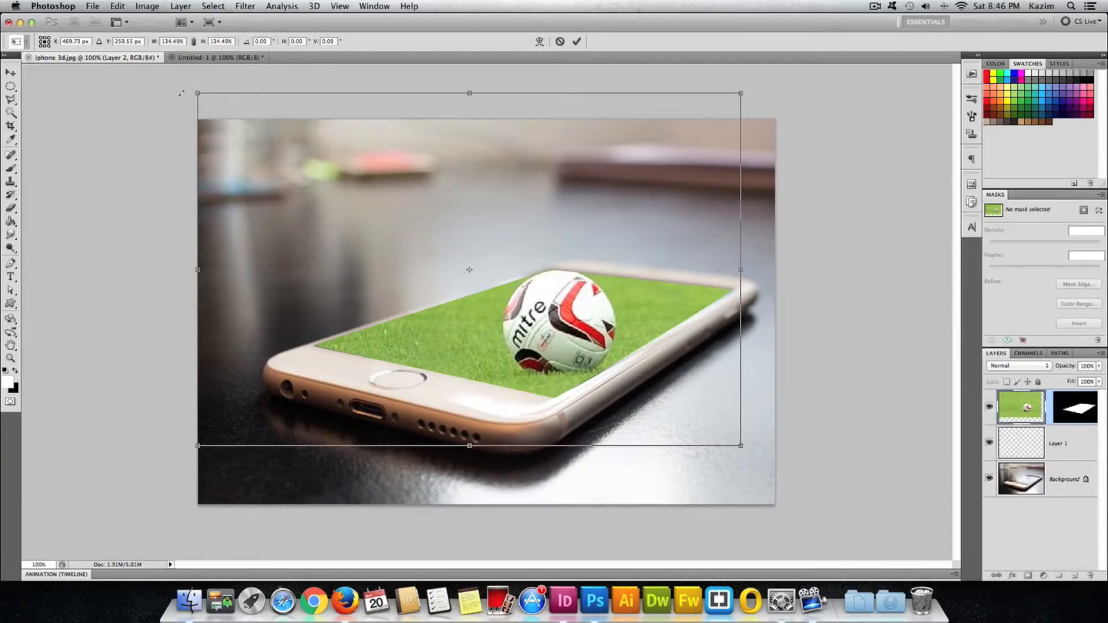
drag(193, 90, 75, 52)
drag(477, 269, 489, 279)
key(Return)
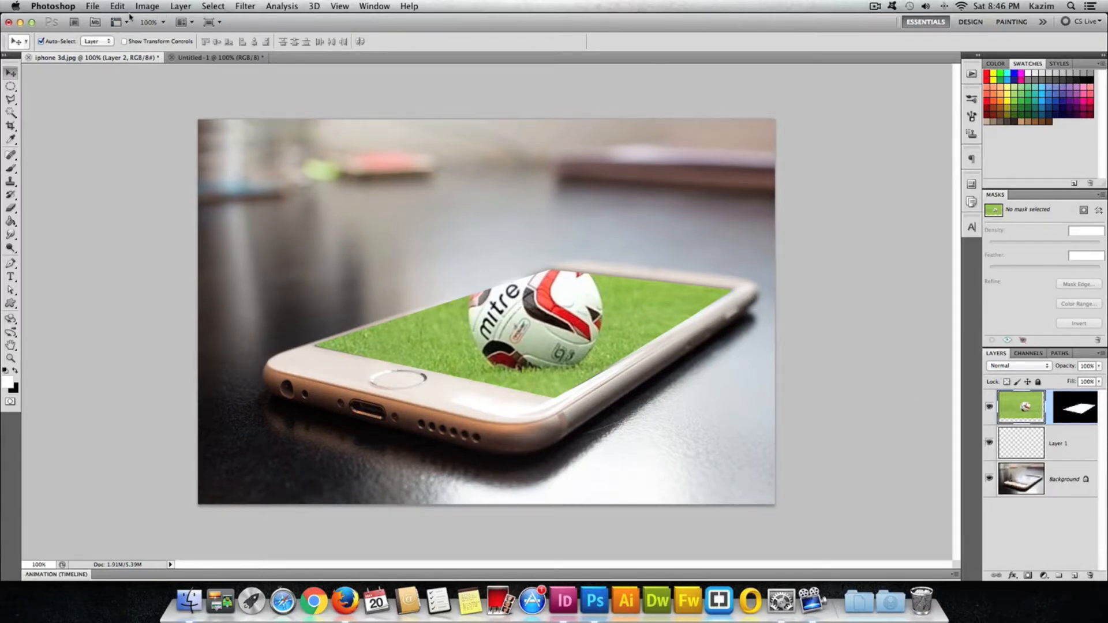
In the football image, draw an elliptical selection around the ball with the Elliptical Marquee tool.
click(205, 58)
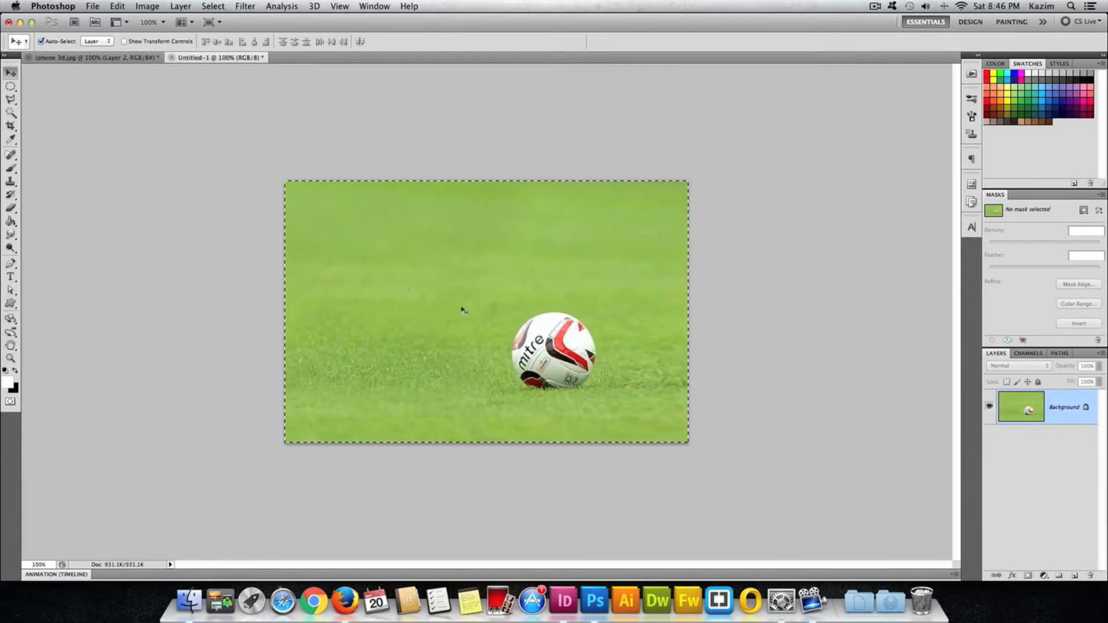
click(11, 89)
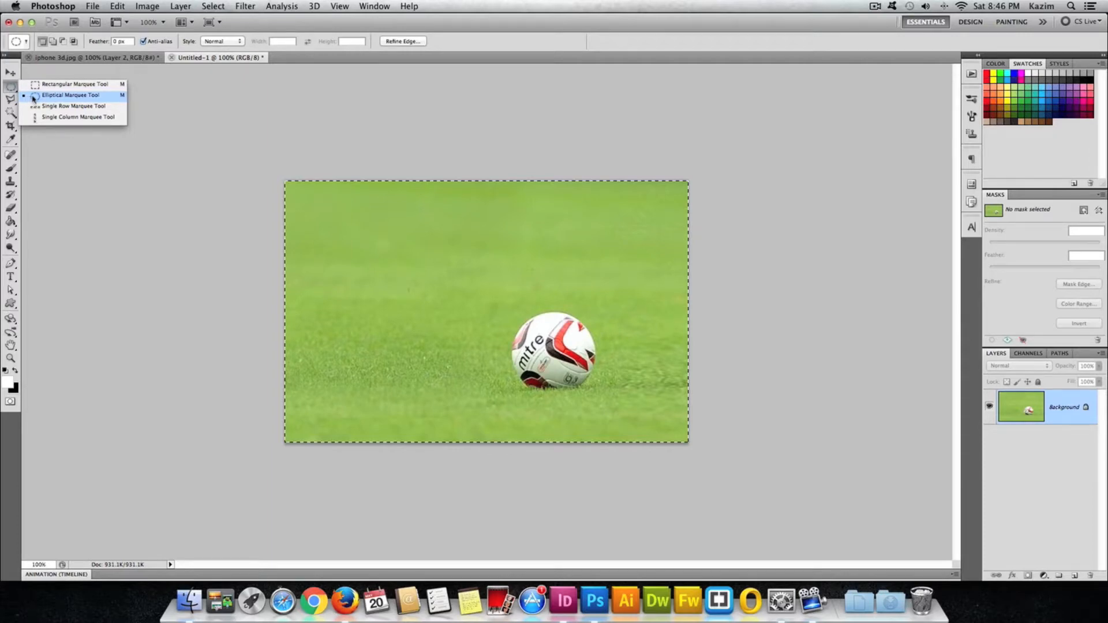
click(11, 91)
click(12, 91)
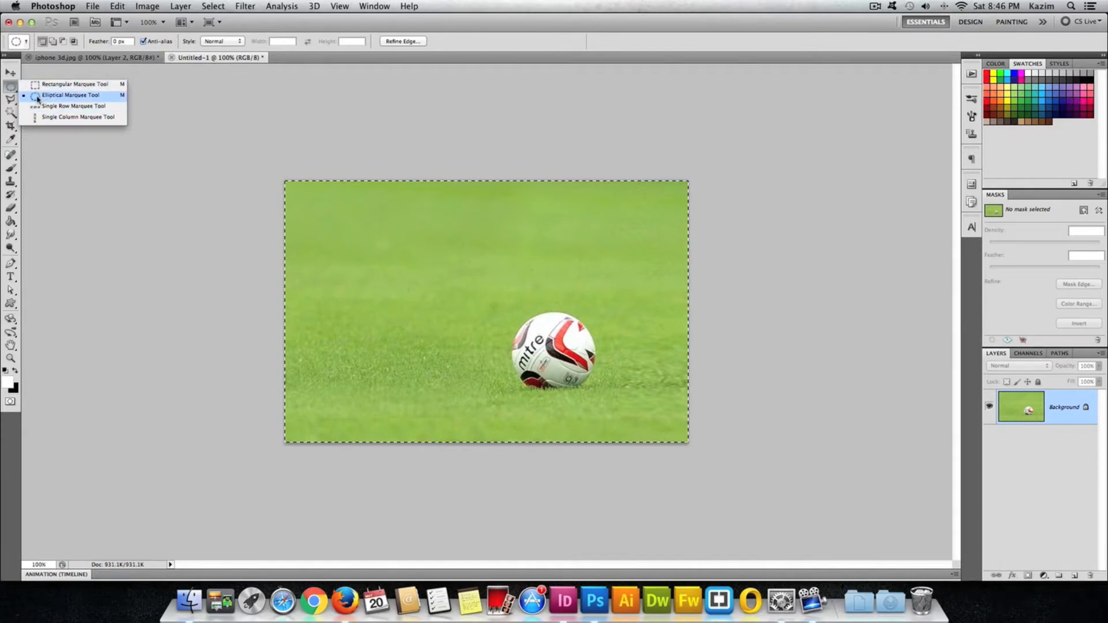
click(37, 98)
key(super+d)
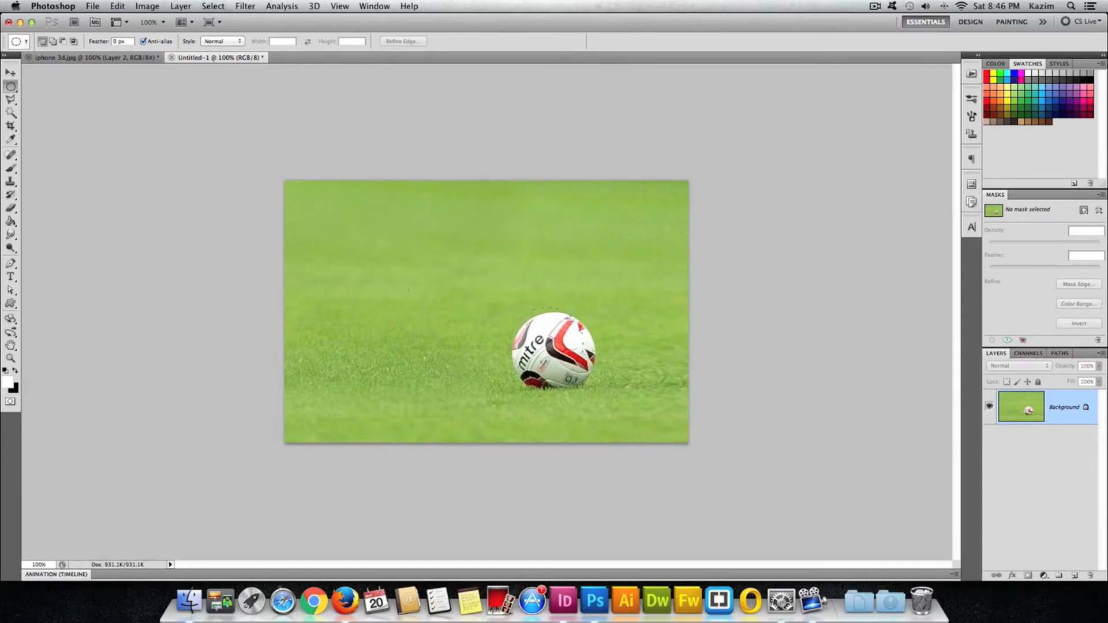
drag(596, 397, 510, 308)
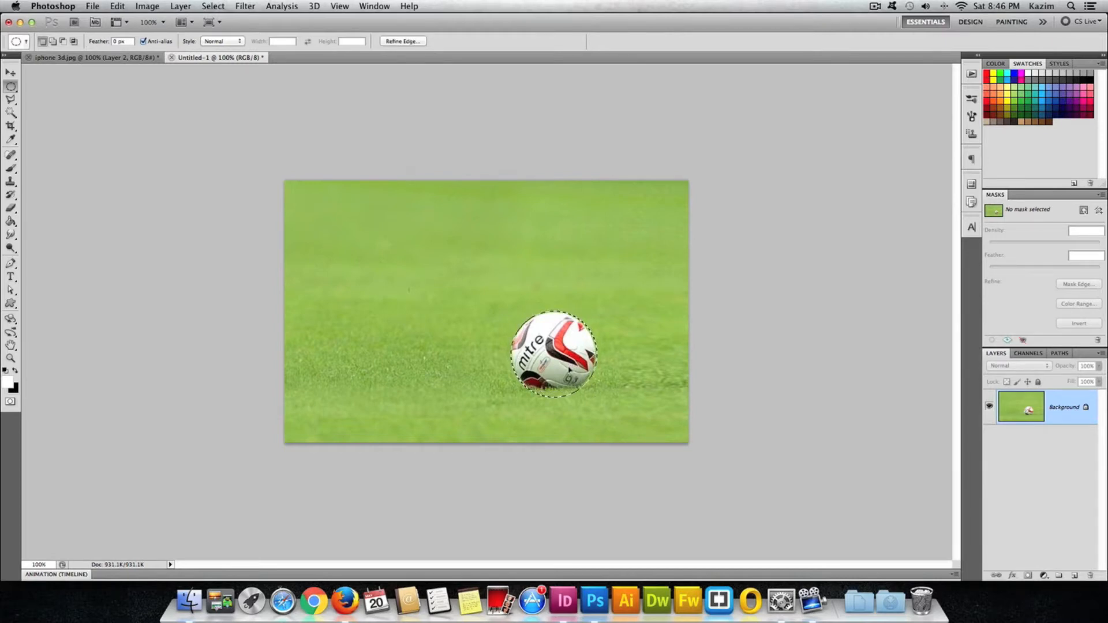
drag(570, 371, 570, 370)
Copy the selected ball and paste it as a new layer into the phone photo.
click(117, 5)
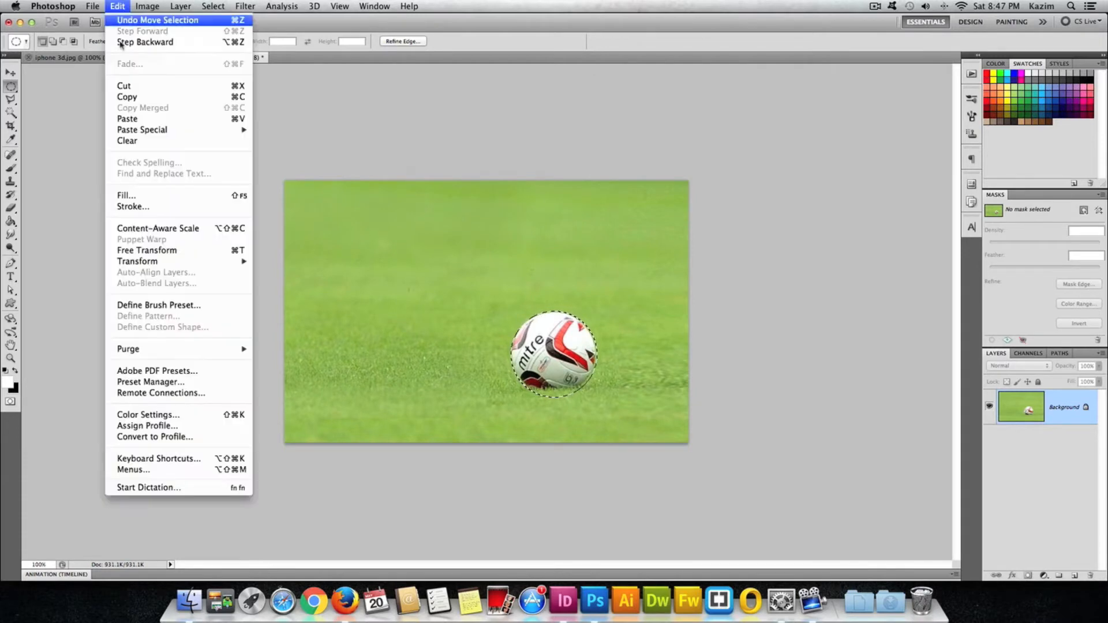
click(87, 59)
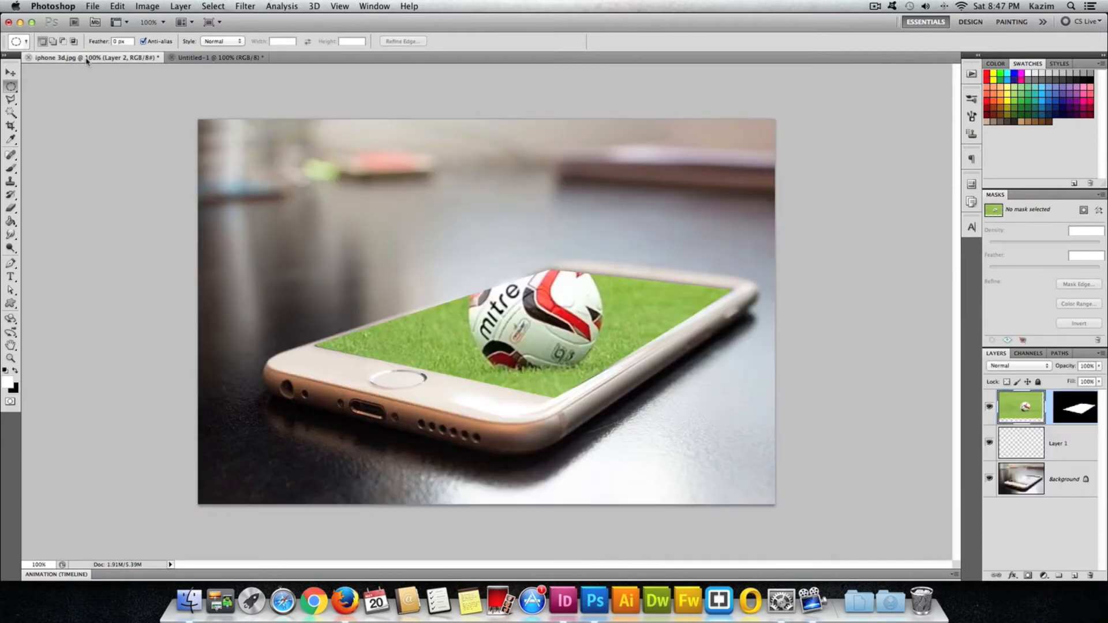
click(117, 7)
click(127, 117)
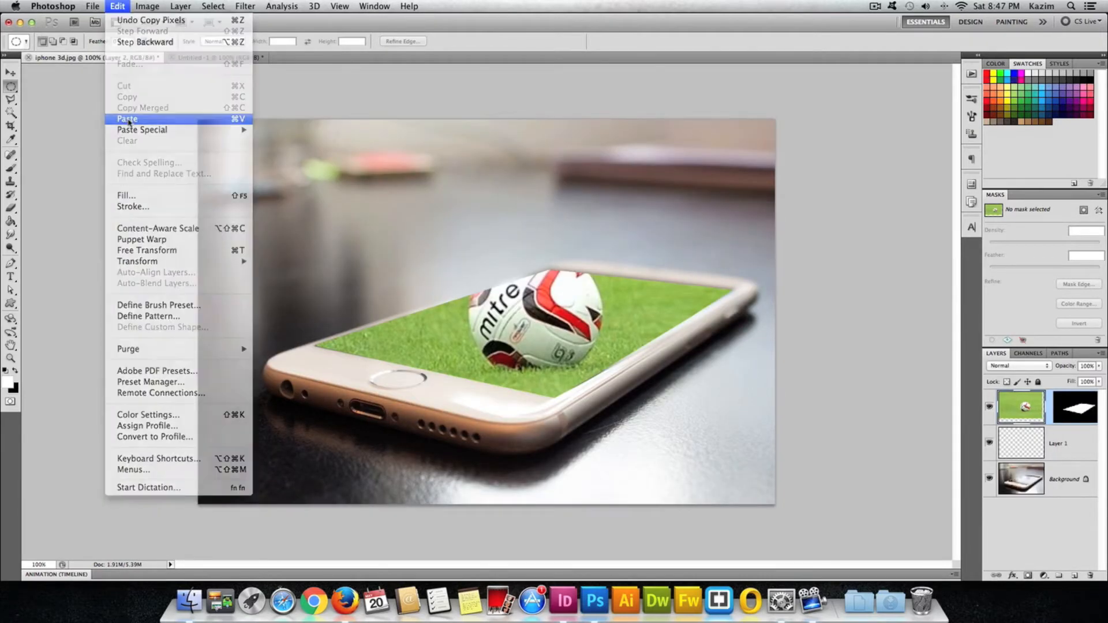
click(10, 73)
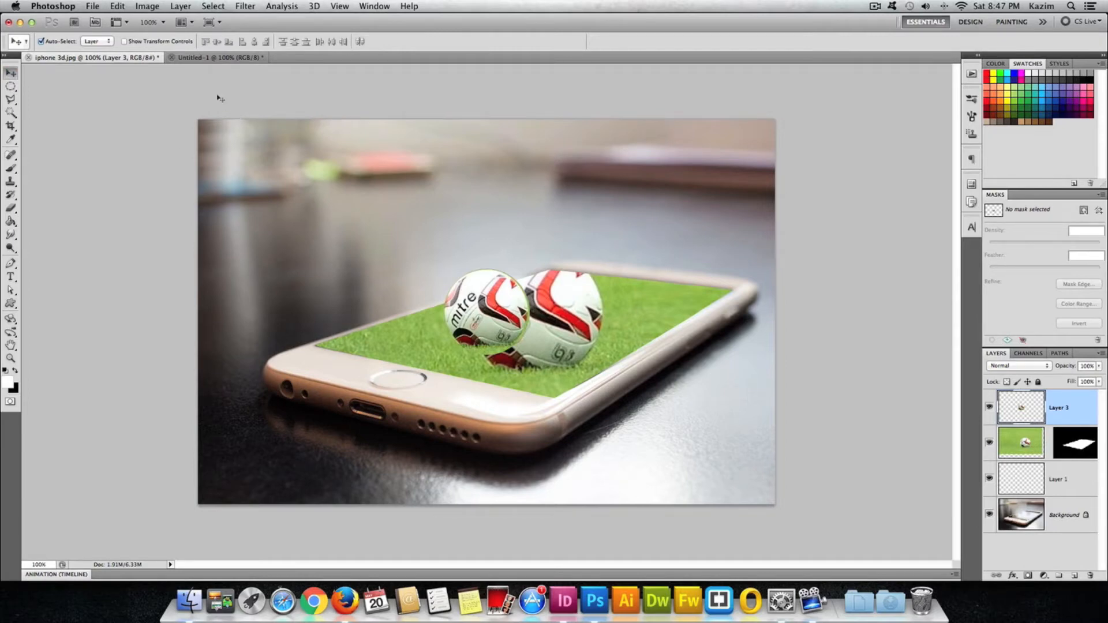
Free transform the pasted ball layer, scaling it to about 173% over the existing ball, and apply the transform.
click(128, 5)
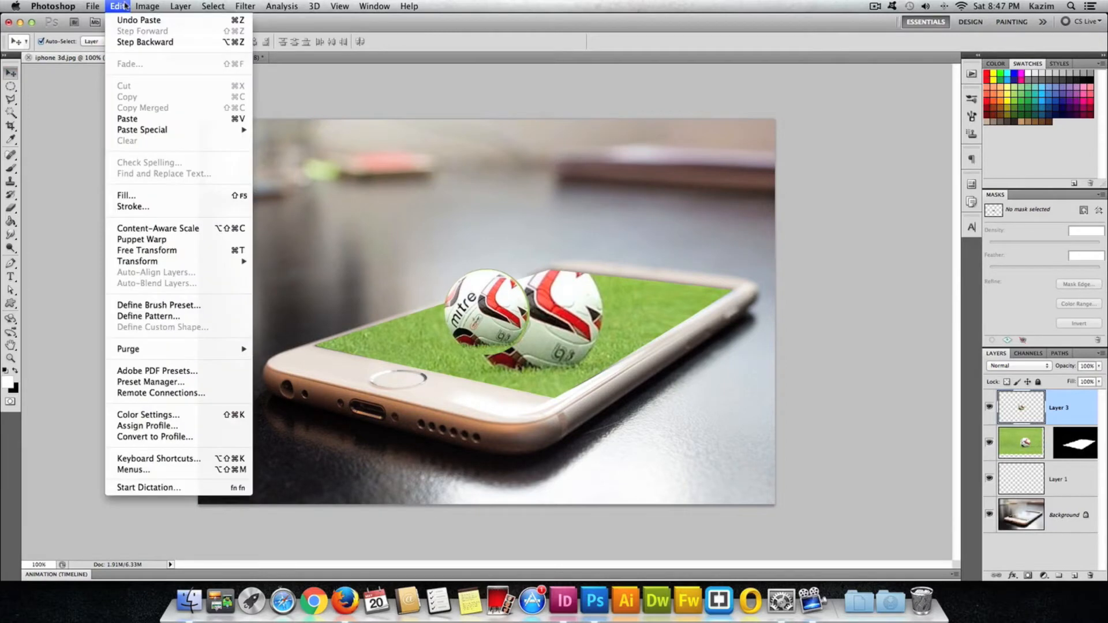
click(209, 252)
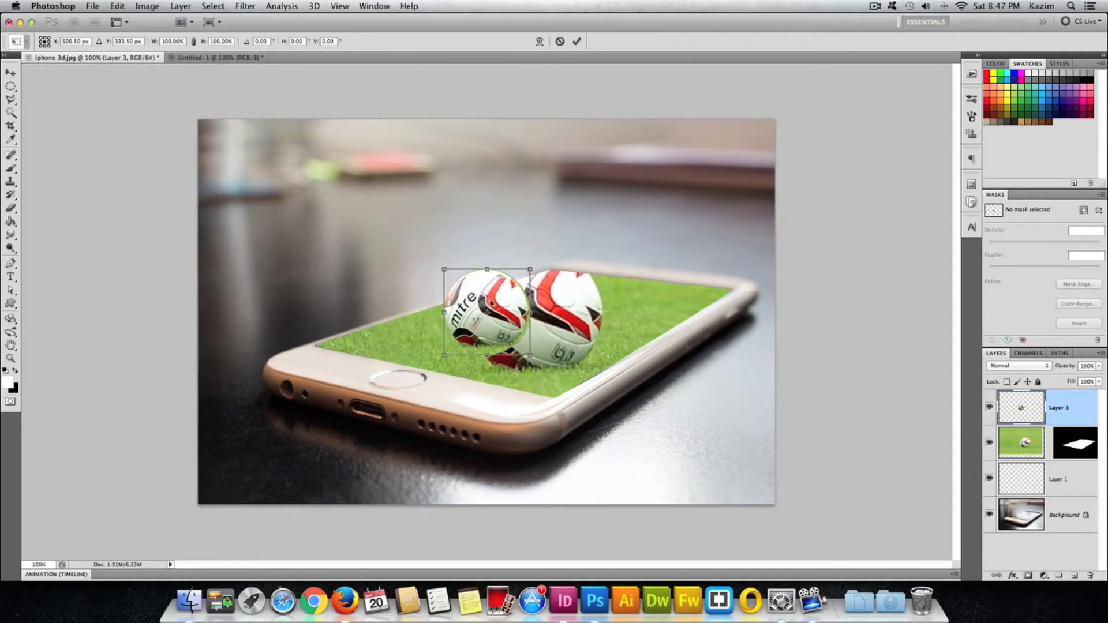
drag(530, 355, 607, 381)
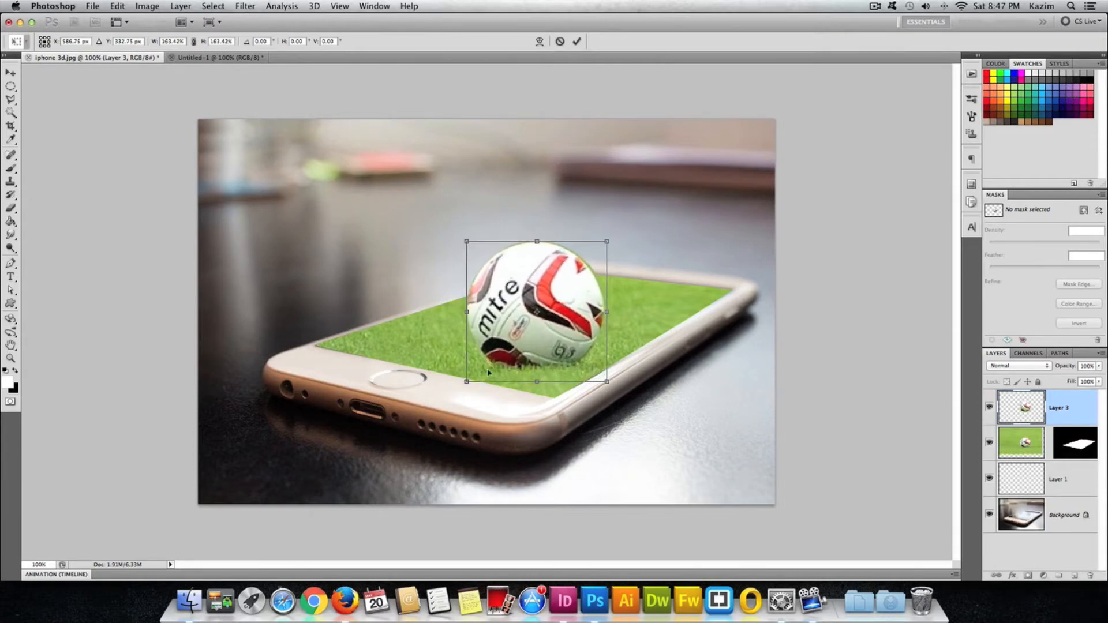
drag(466, 382, 464, 384)
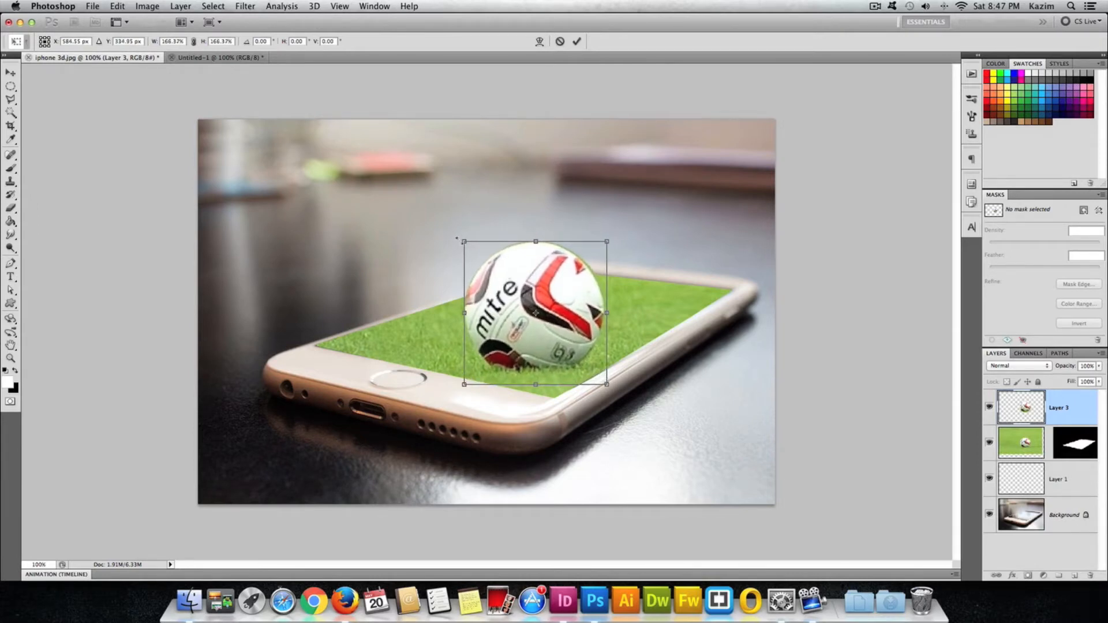
drag(457, 238, 455, 235)
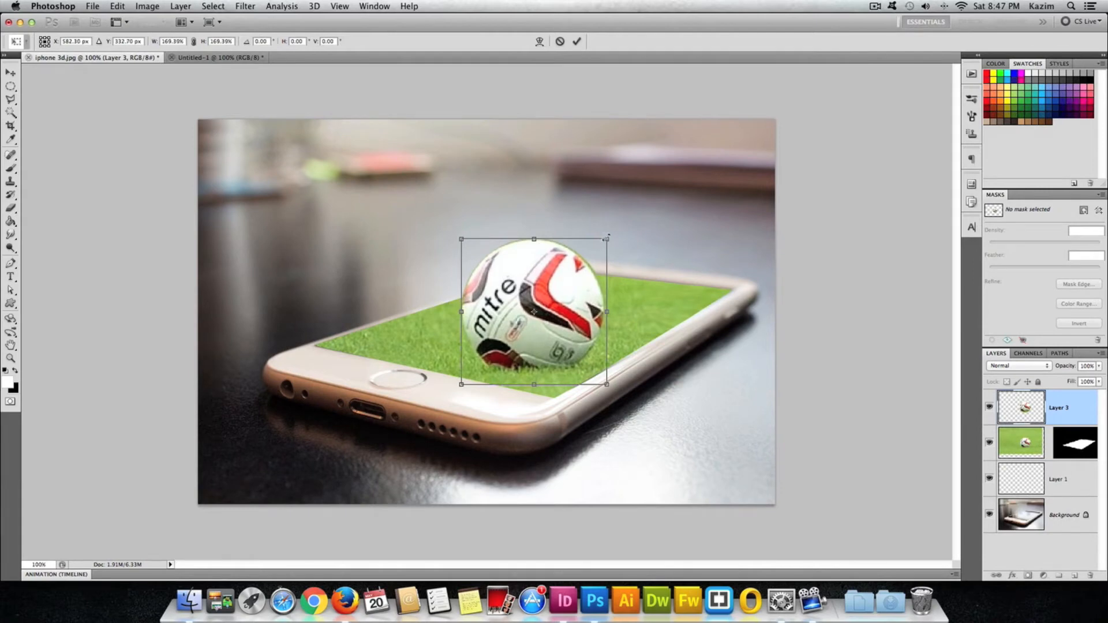
drag(607, 238, 610, 236)
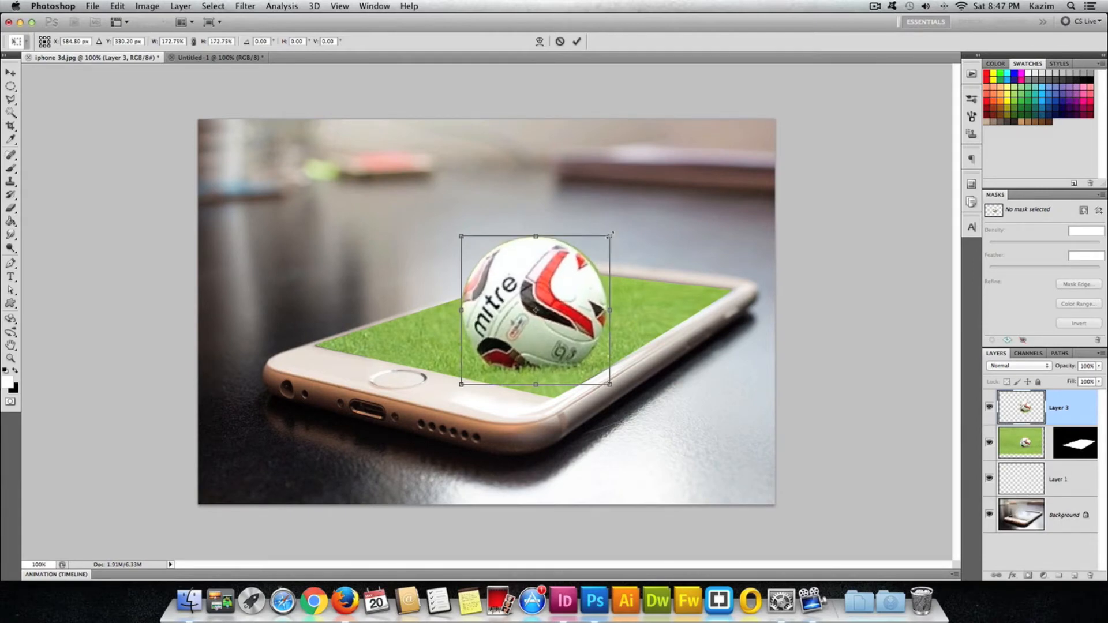
key(Return)
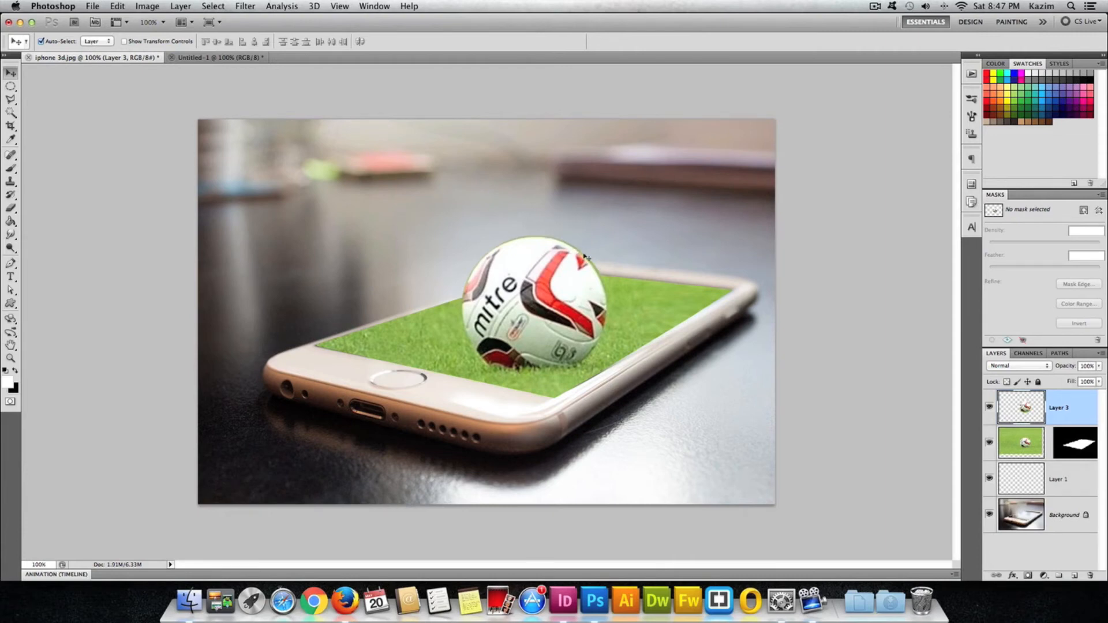
Switch to the Eraser tool and set a soft brush of 15 px with 0% hardness.
click(11, 209)
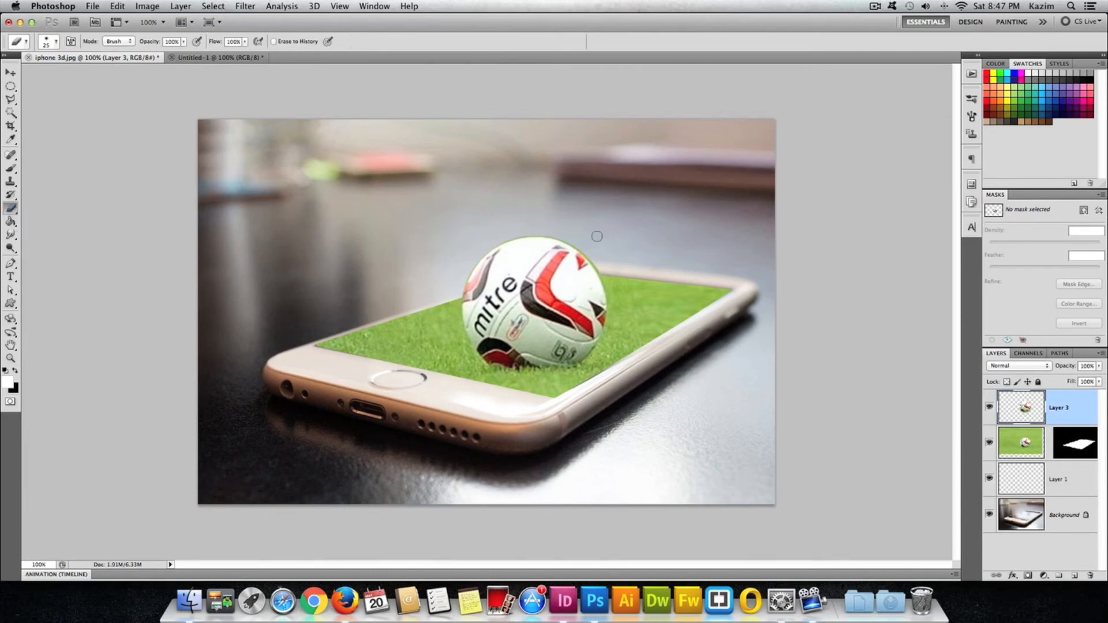
key(bracketleft)
click(56, 42)
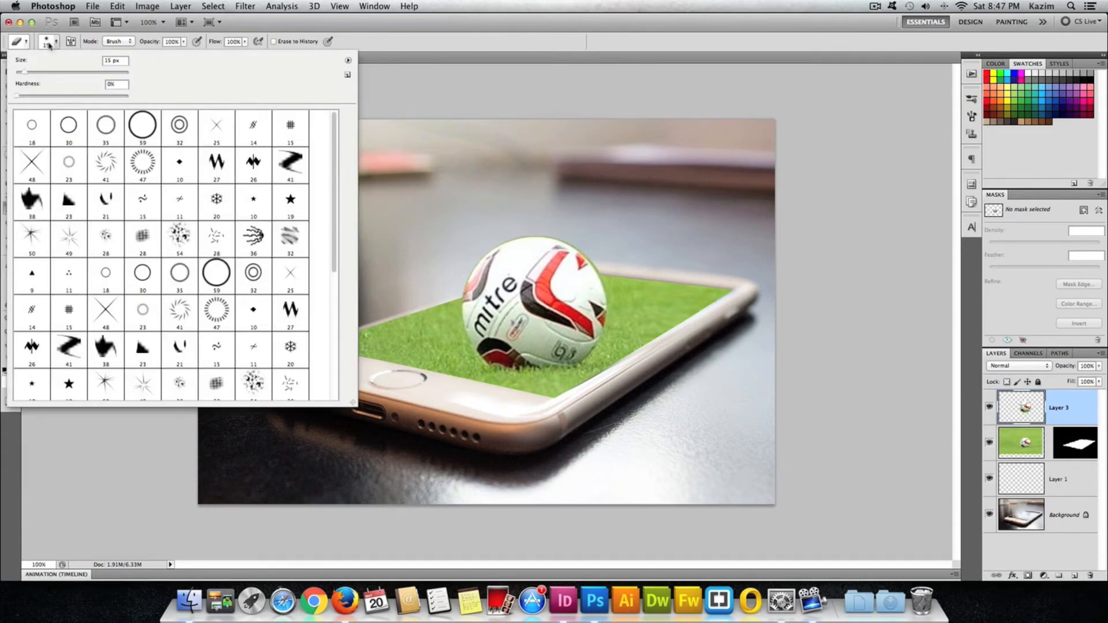
drag(23, 73, 25, 75)
click(582, 60)
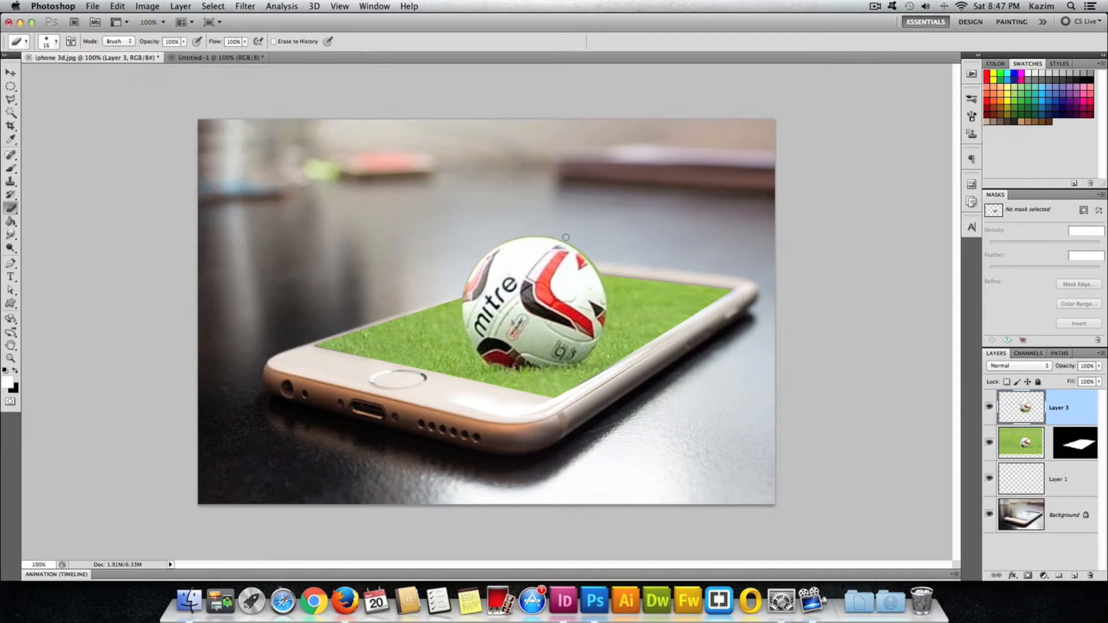